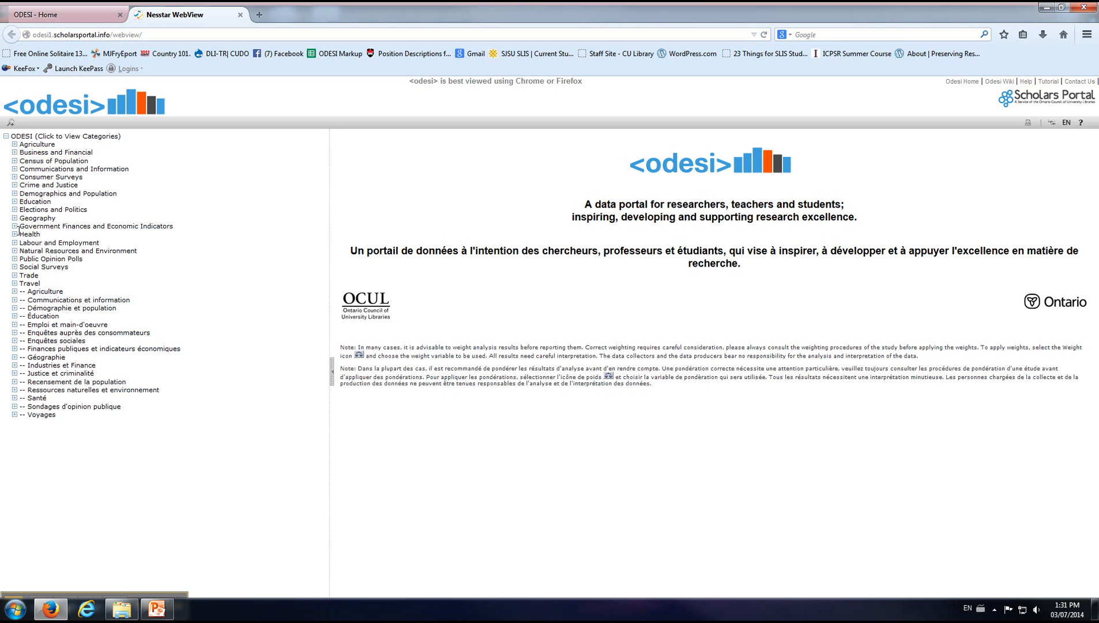
# Open the Canadian Alcohol and Drug Use Monitoring Survey, 2012 dataset from the Canadian Health surveys
pyautogui.click(14, 235)
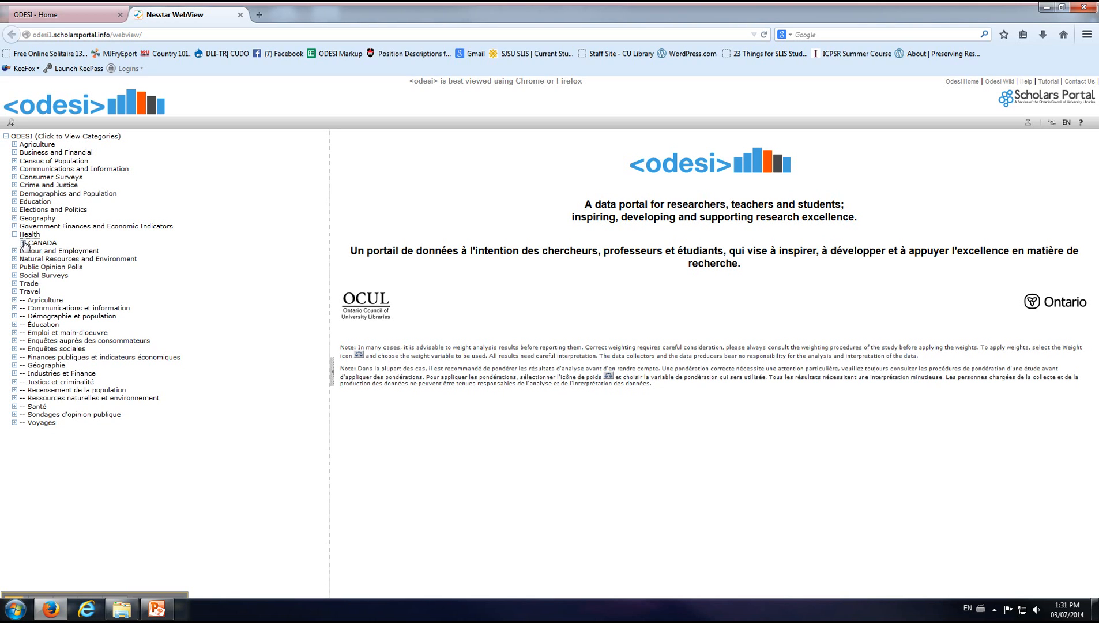
pyautogui.click(24, 243)
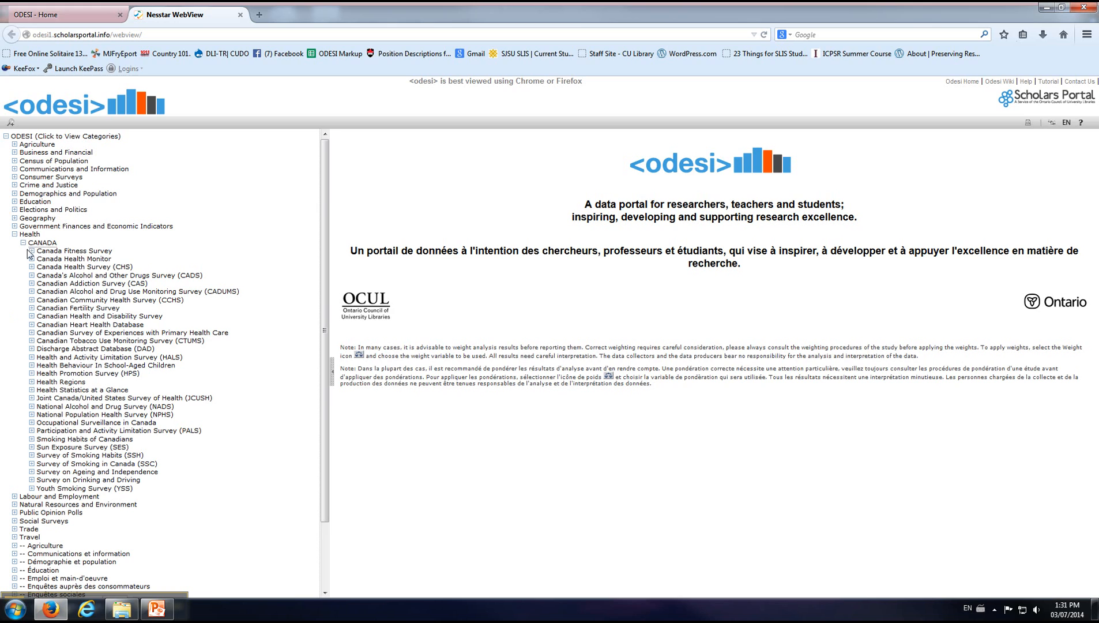
pyautogui.click(32, 291)
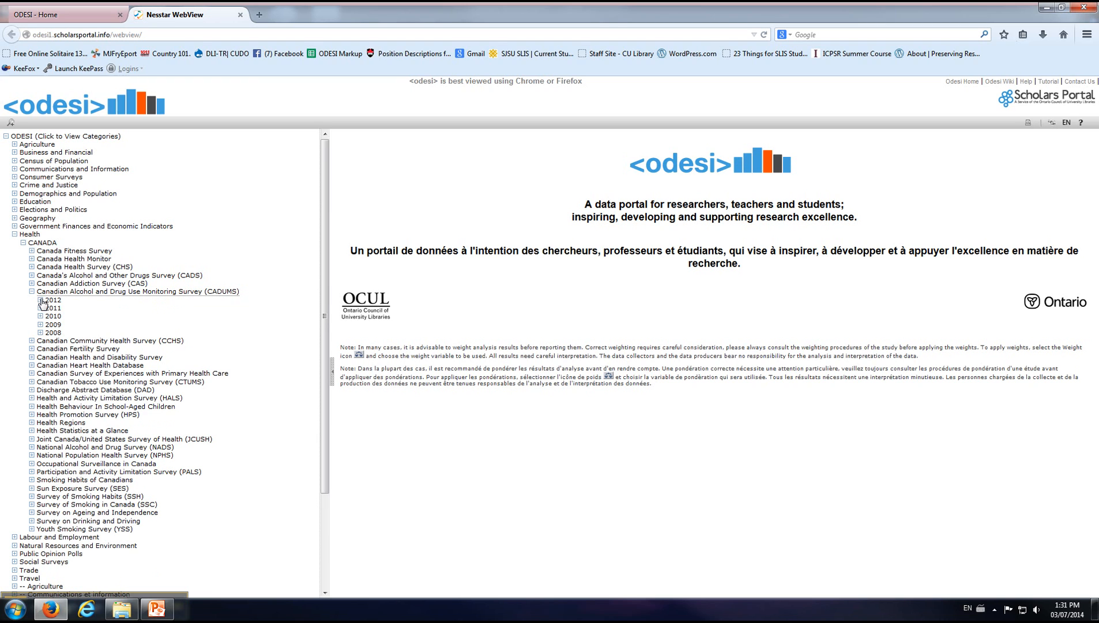
pyautogui.click(40, 300)
pyautogui.click(70, 309)
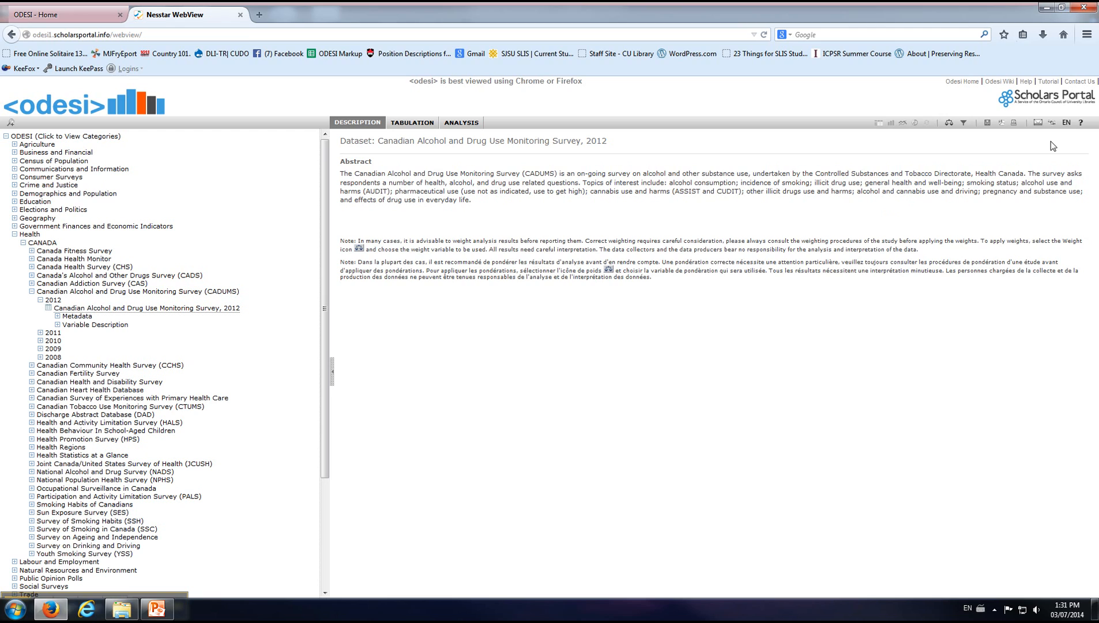
# Open the variable subset page for the dataset's download and expand its Demographics variable group
pyautogui.click(987, 124)
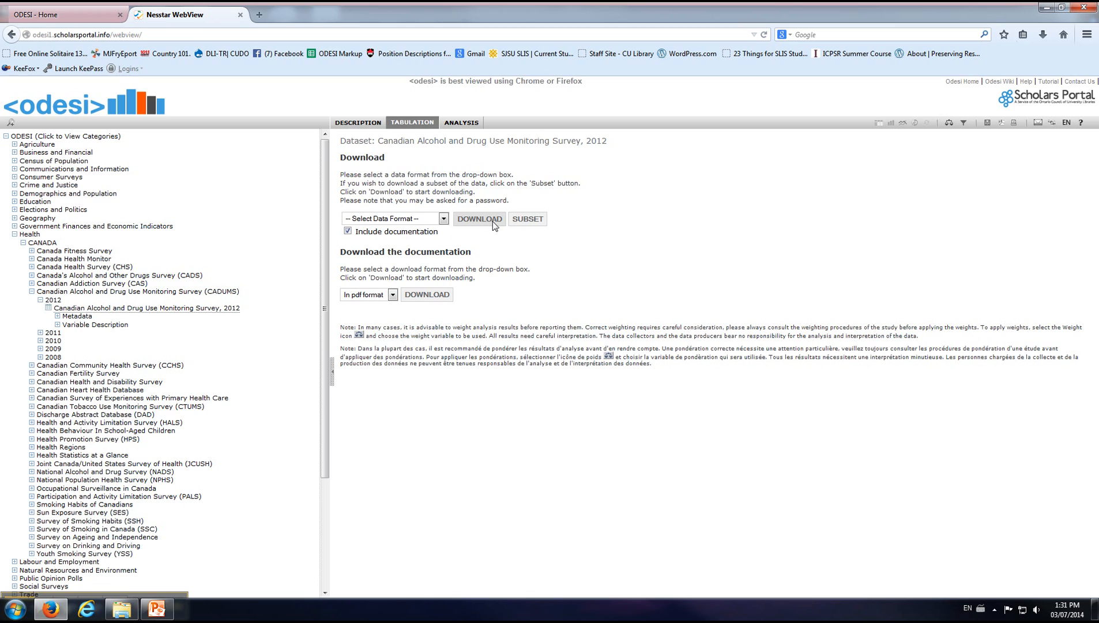
pyautogui.click(522, 223)
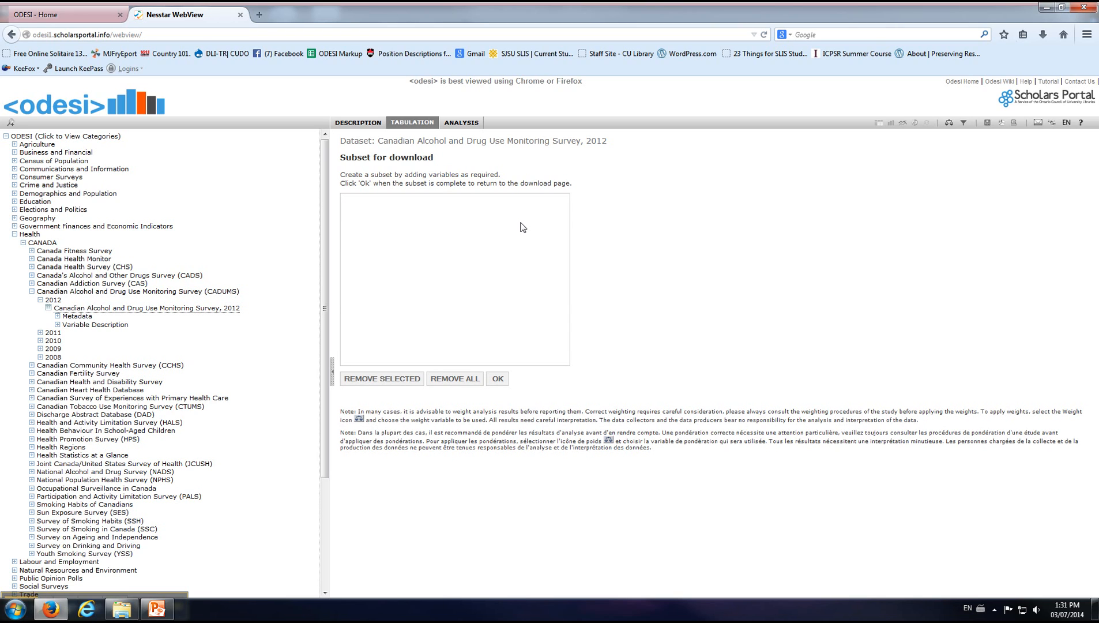
pyautogui.click(57, 325)
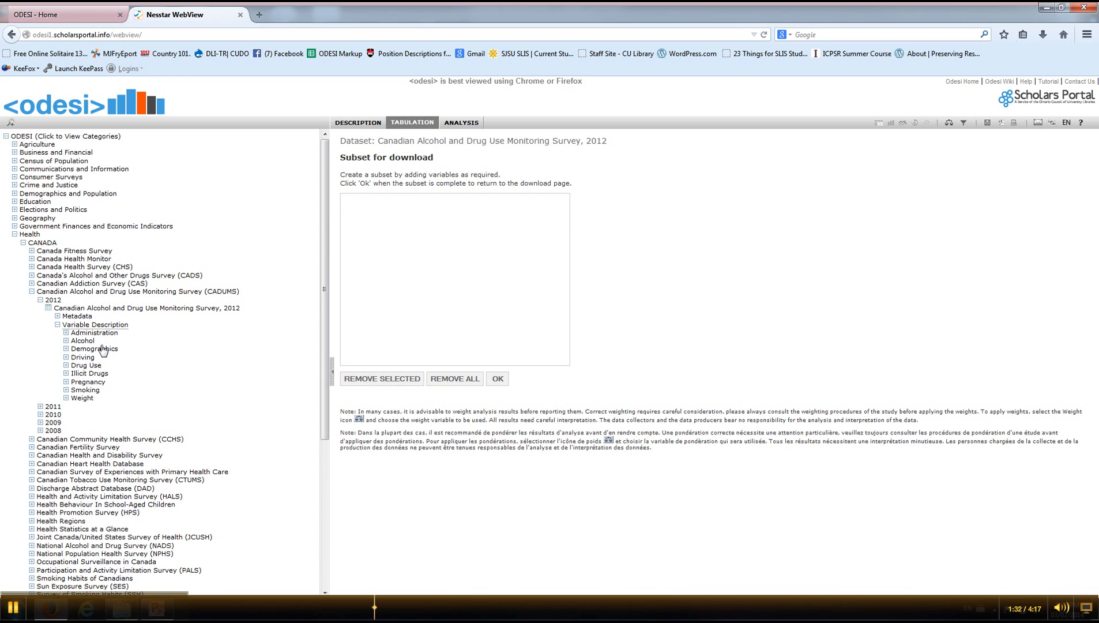
pyautogui.click(66, 349)
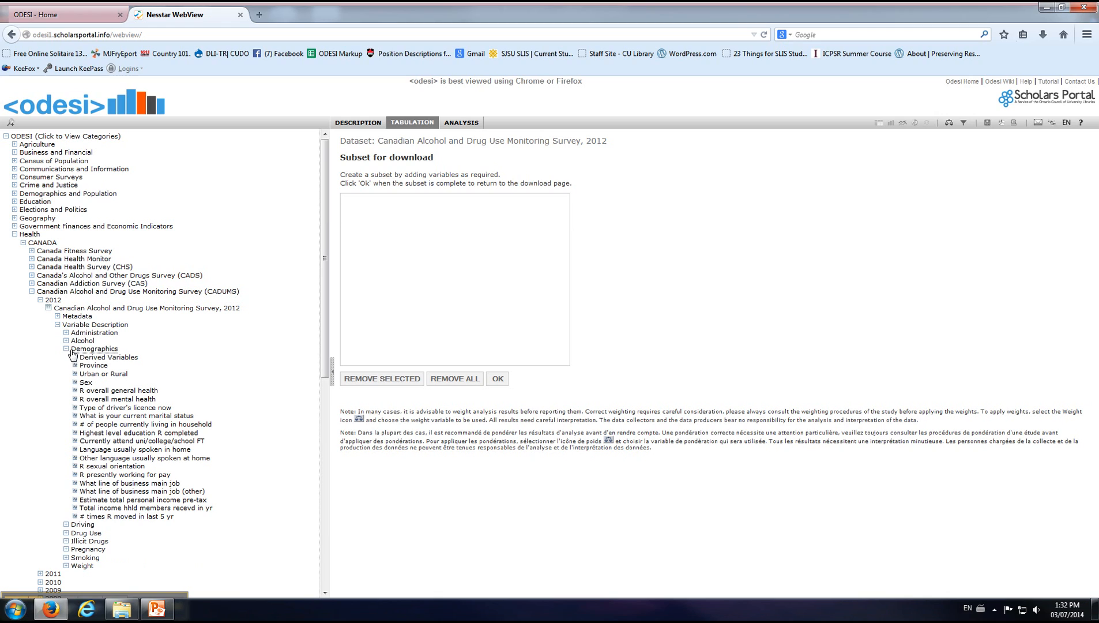
# Add the Province and Sex variables to the download subset and confirm it
pyautogui.click(90, 370)
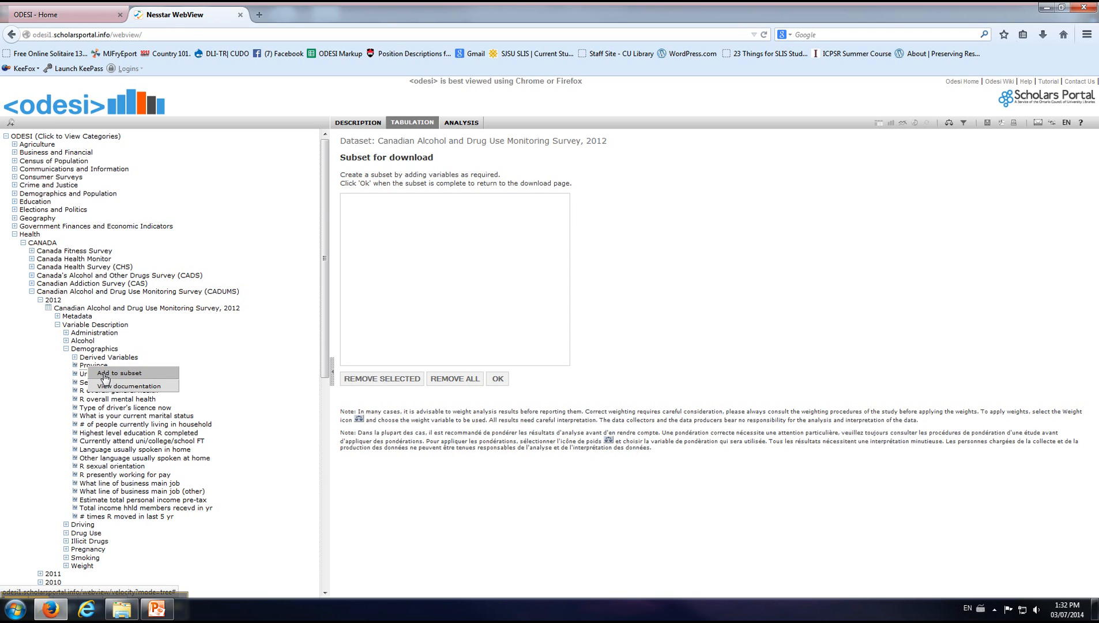
pyautogui.click(104, 375)
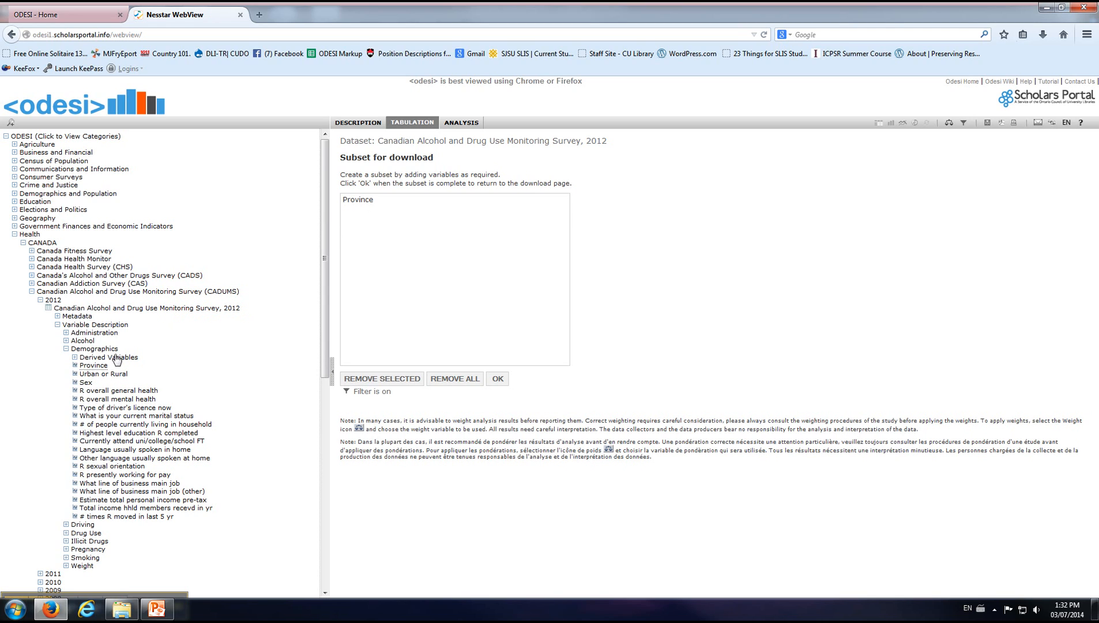
pyautogui.click(87, 384)
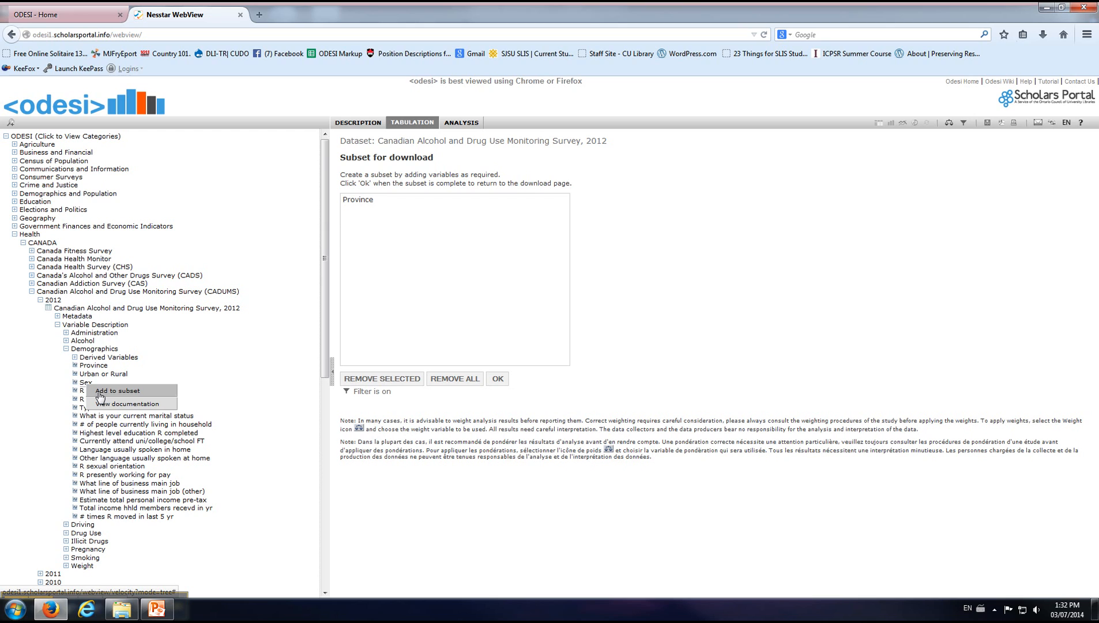
pyautogui.click(100, 392)
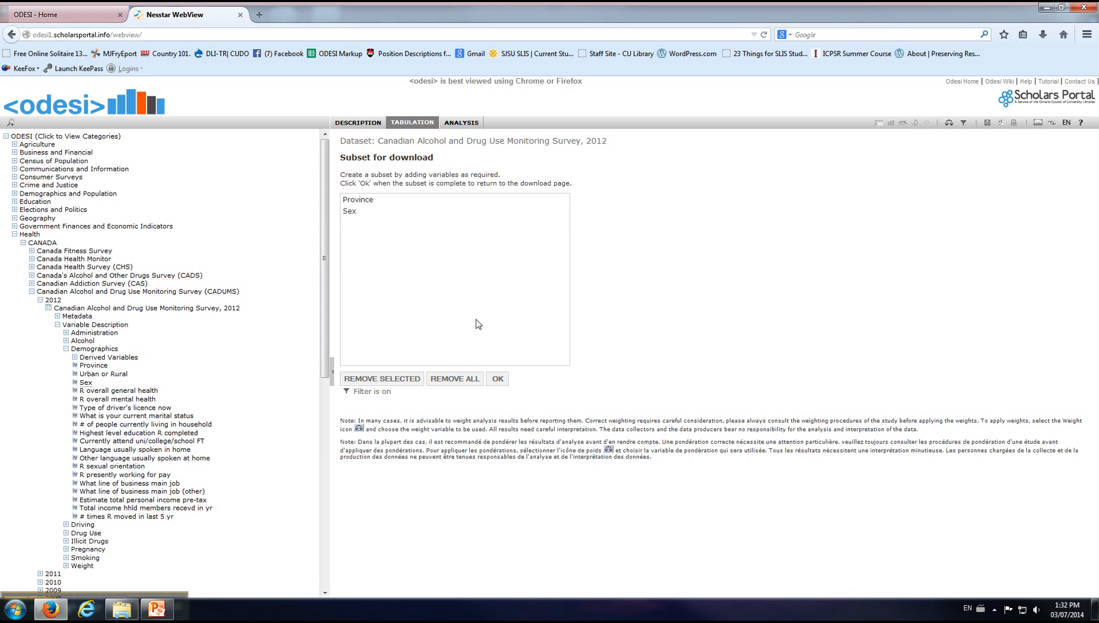
pyautogui.click(498, 379)
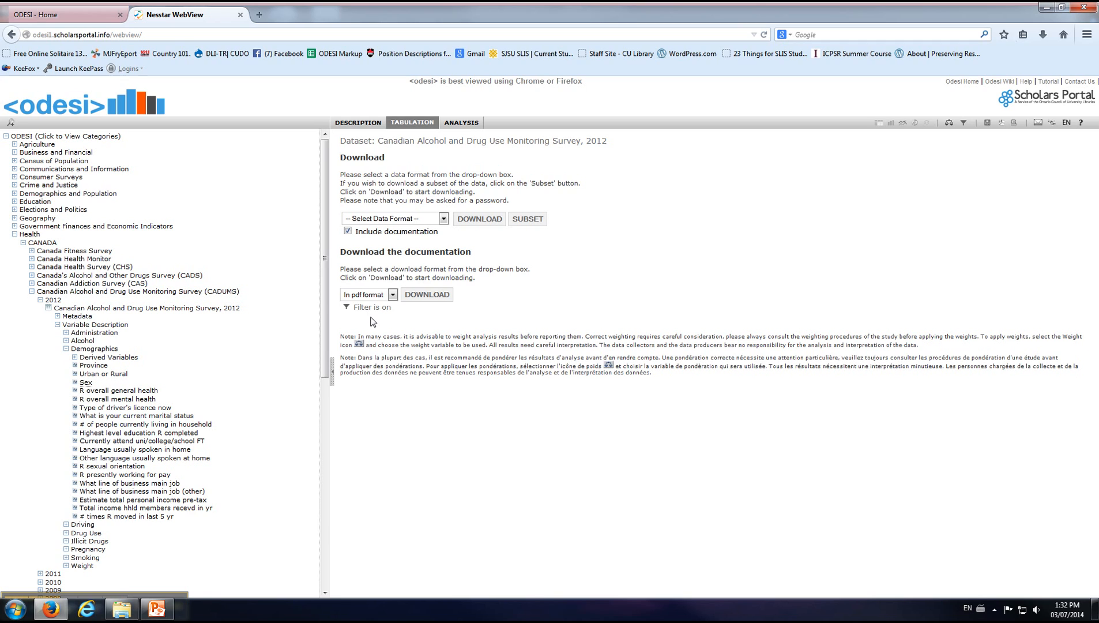
# Return to the download subset and remove all of its variables
pyautogui.click(11, 35)
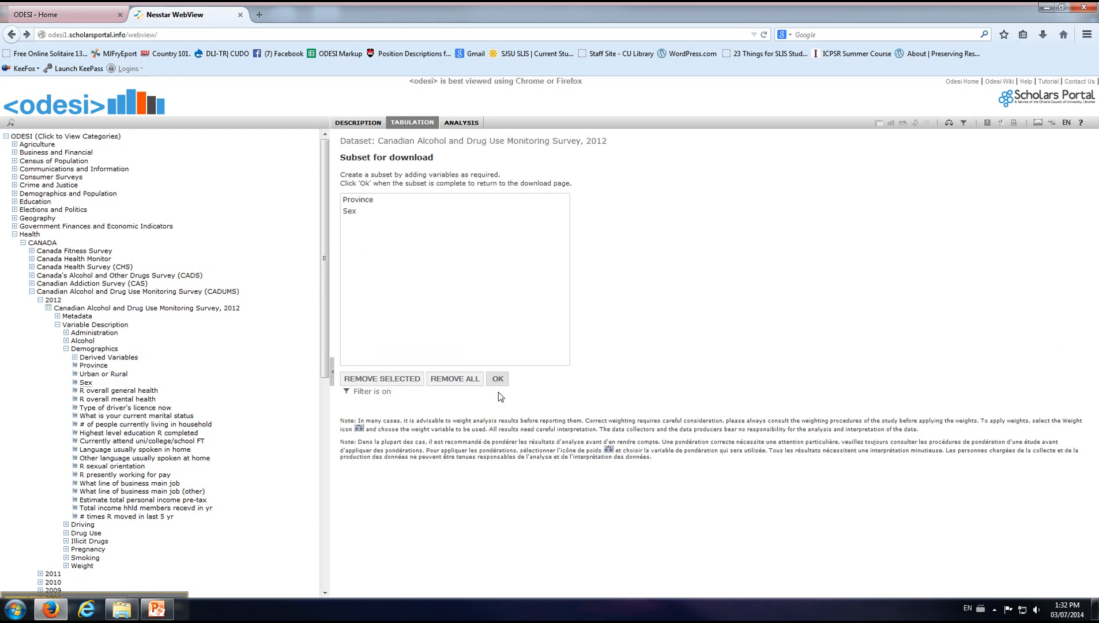
pyautogui.click(450, 379)
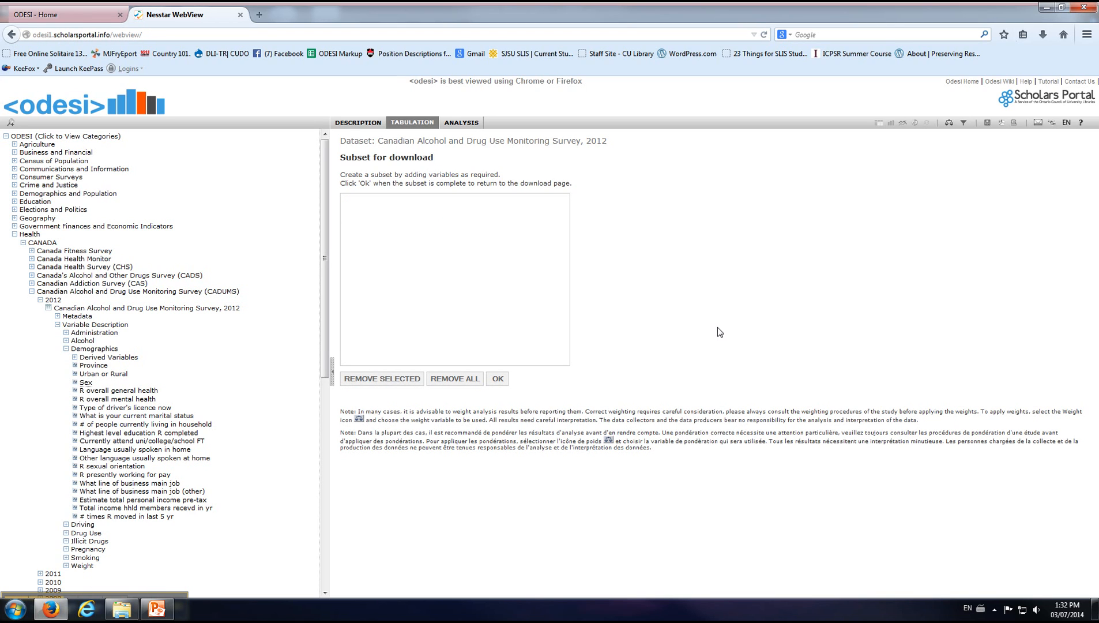
# Start a case subset for the 2012 survey dataset with the condition Sex = 2 (Female)
pyautogui.click(78, 312)
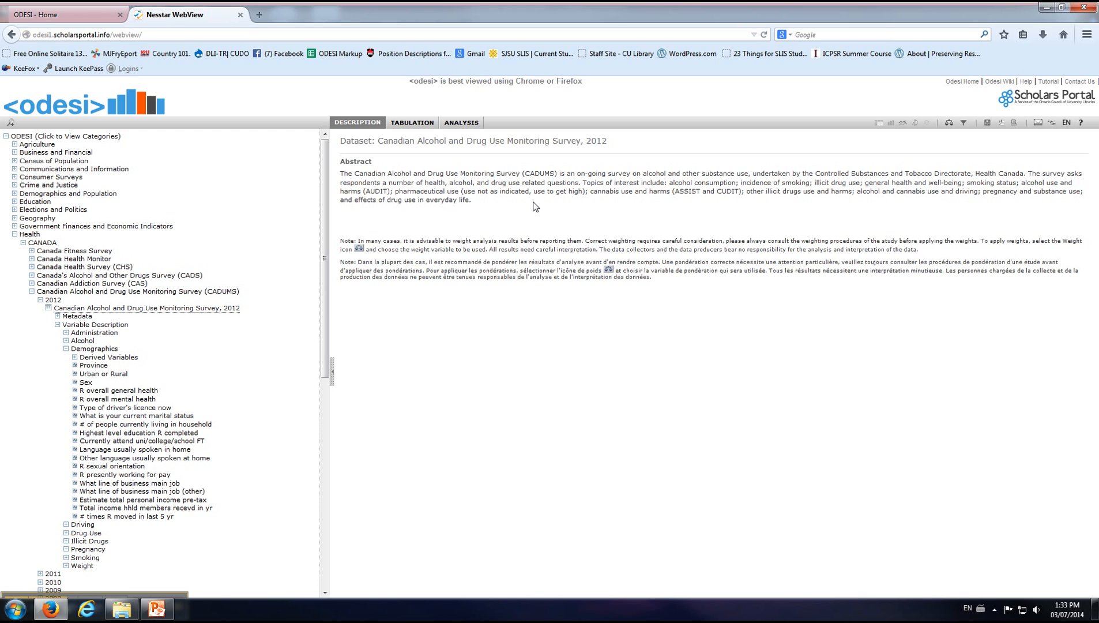
pyautogui.click(962, 124)
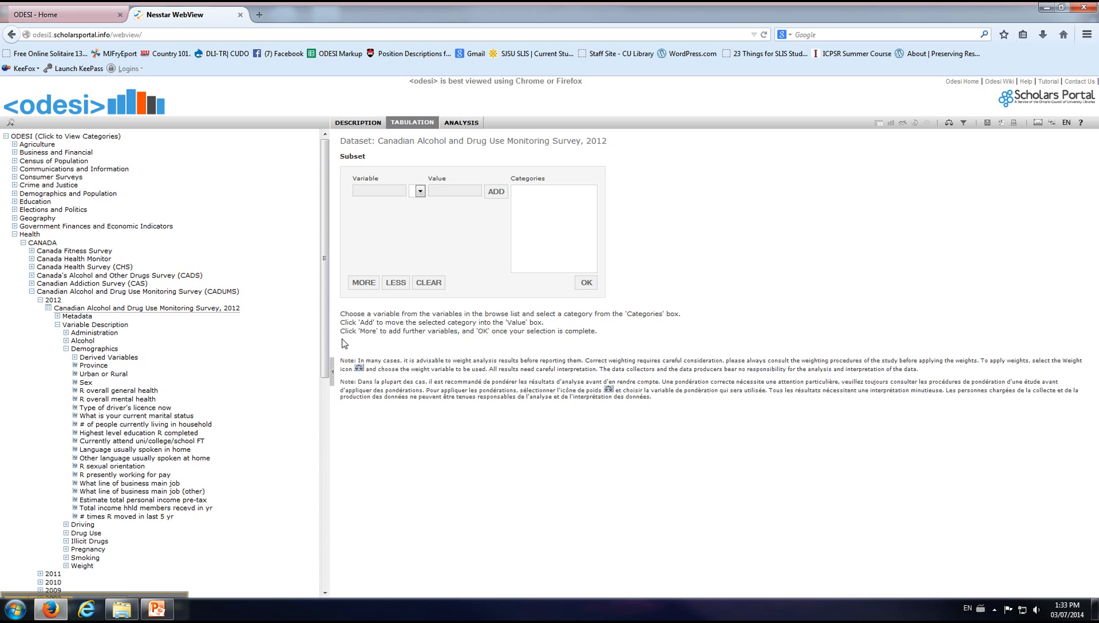
pyautogui.rightClick(88, 386)
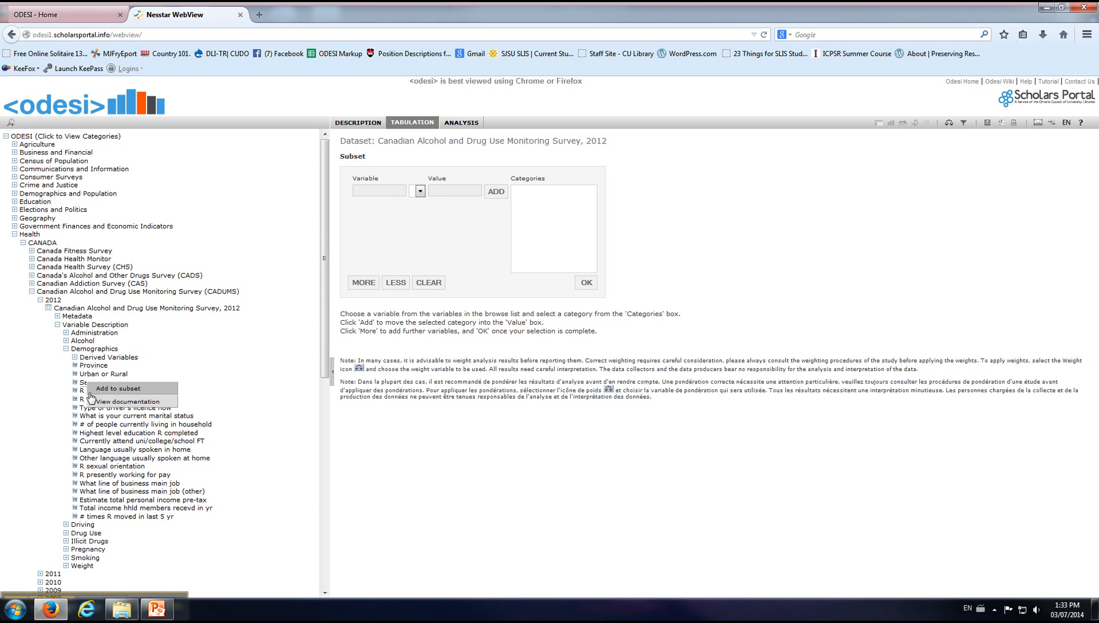
pyautogui.click(99, 391)
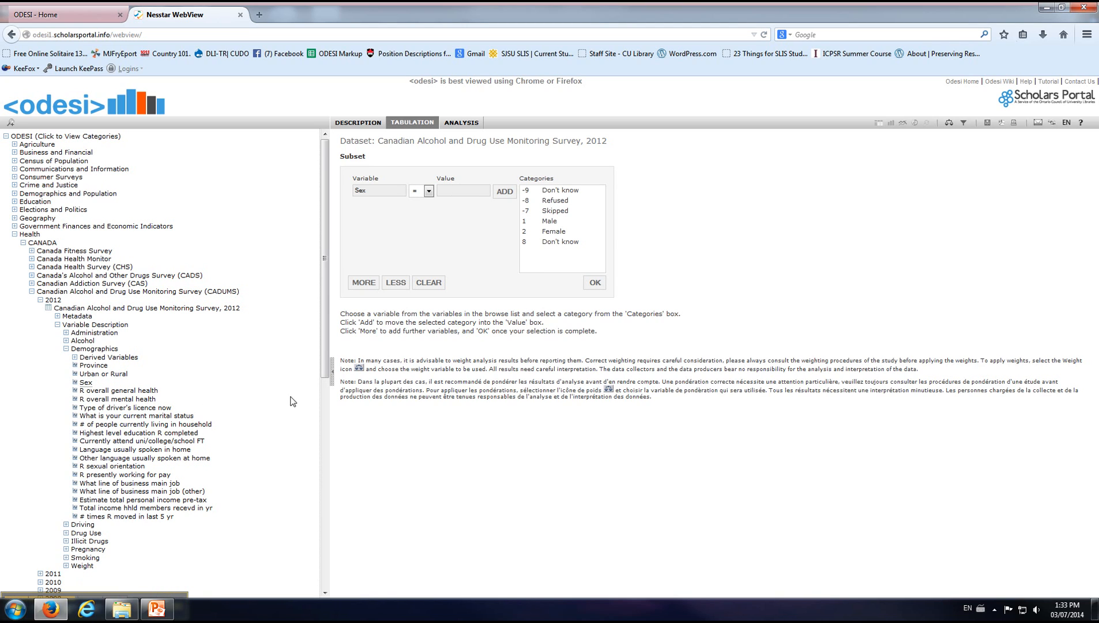
pyautogui.click(554, 233)
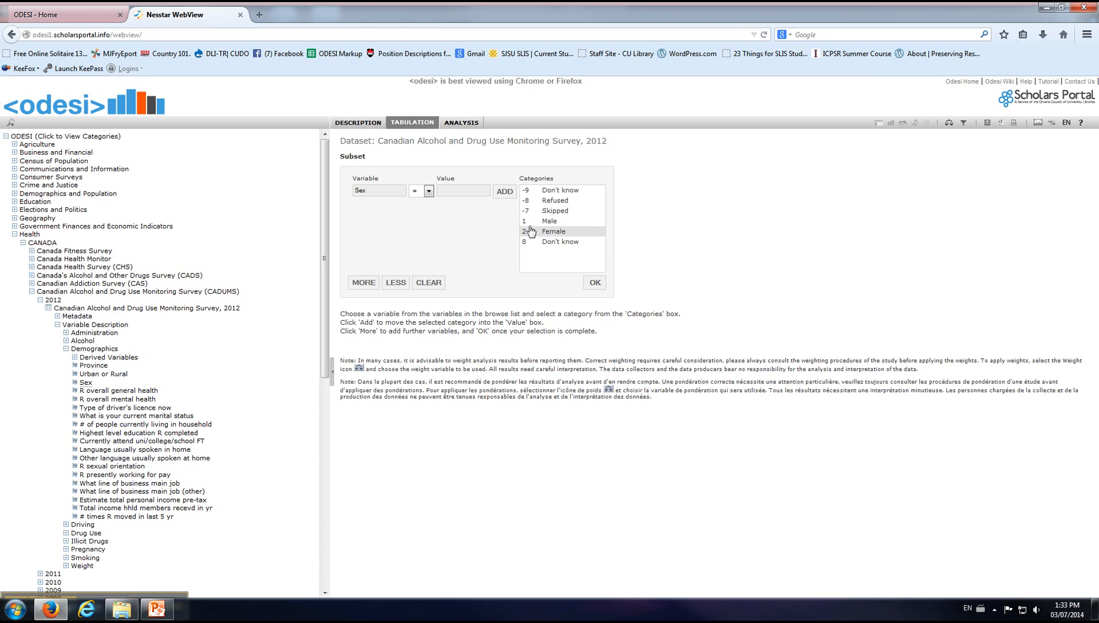
pyautogui.click(505, 192)
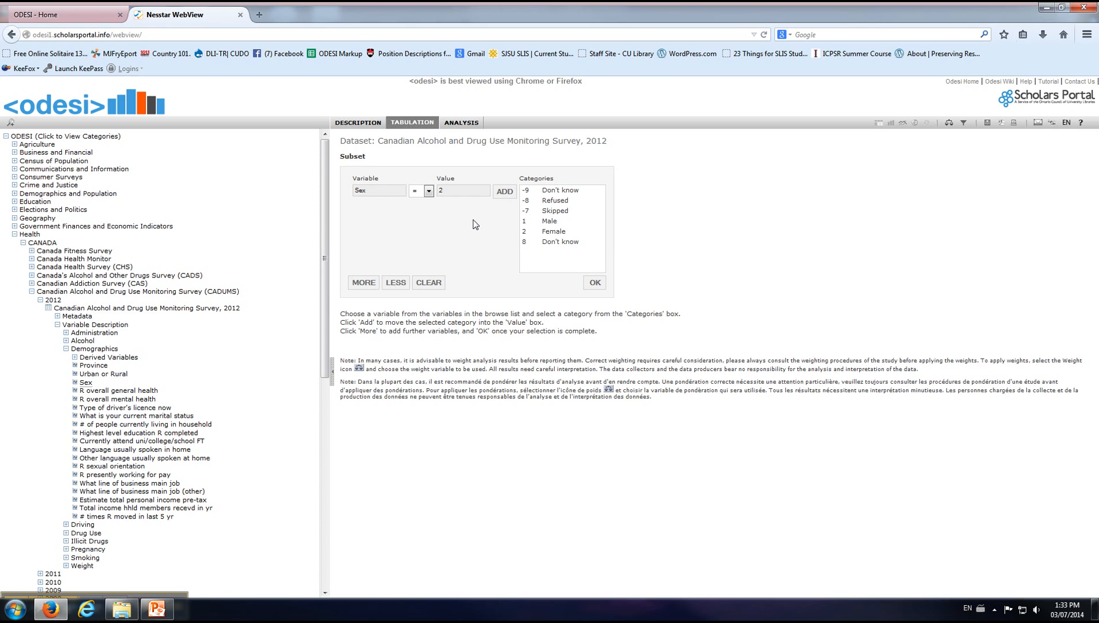
# Add a second subset condition joined by "and" with Province = 4 (New Brunswick)
pyautogui.click(361, 285)
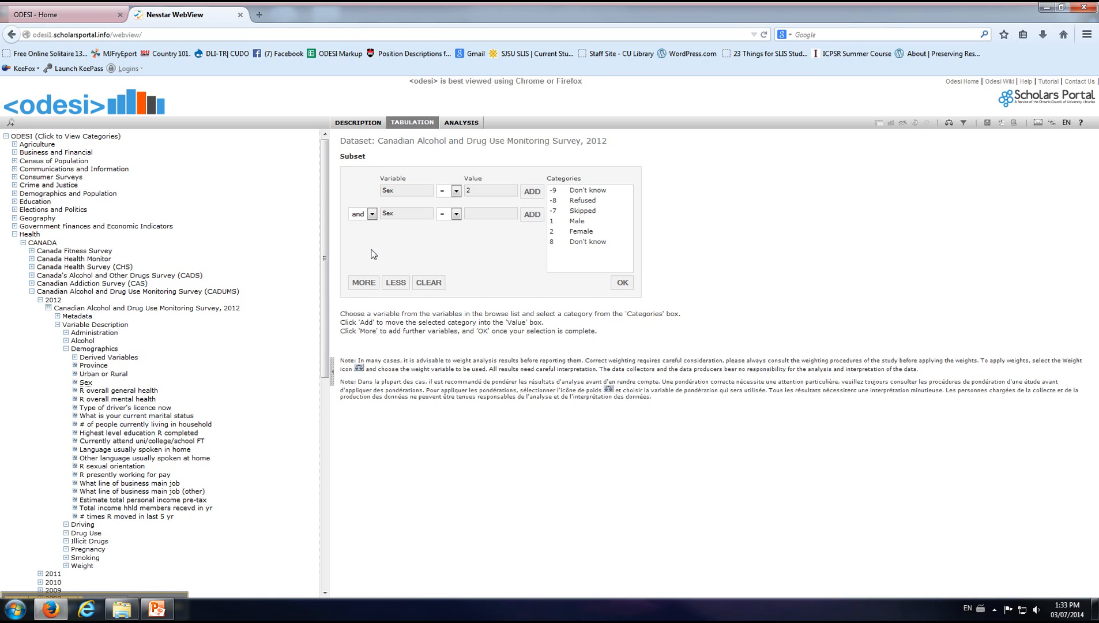
pyautogui.click(95, 365)
pyautogui.click(114, 374)
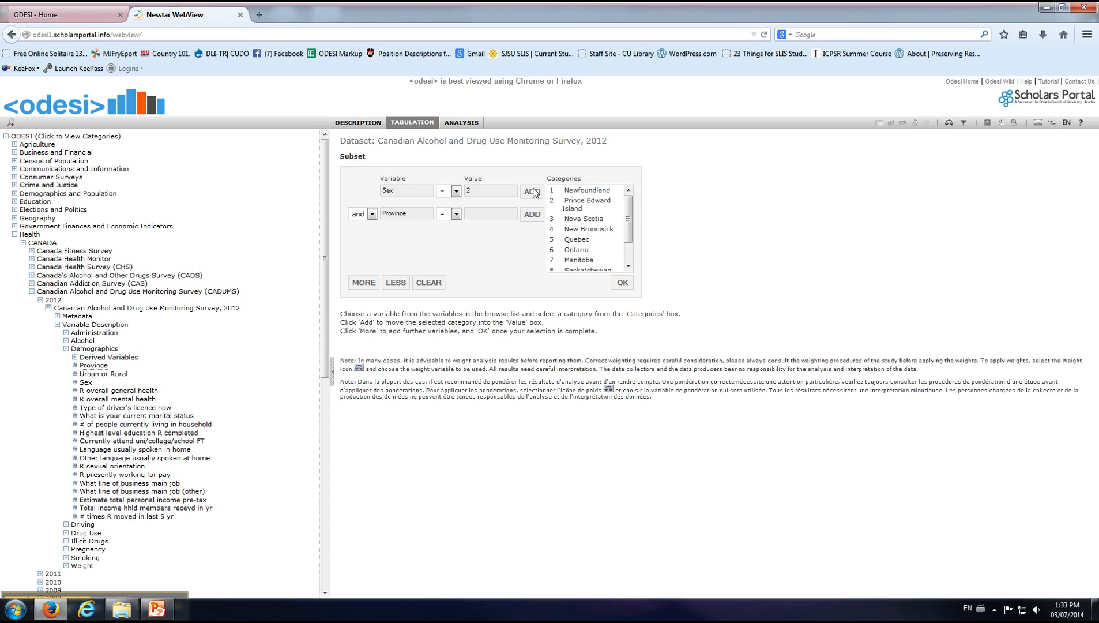
pyautogui.click(576, 230)
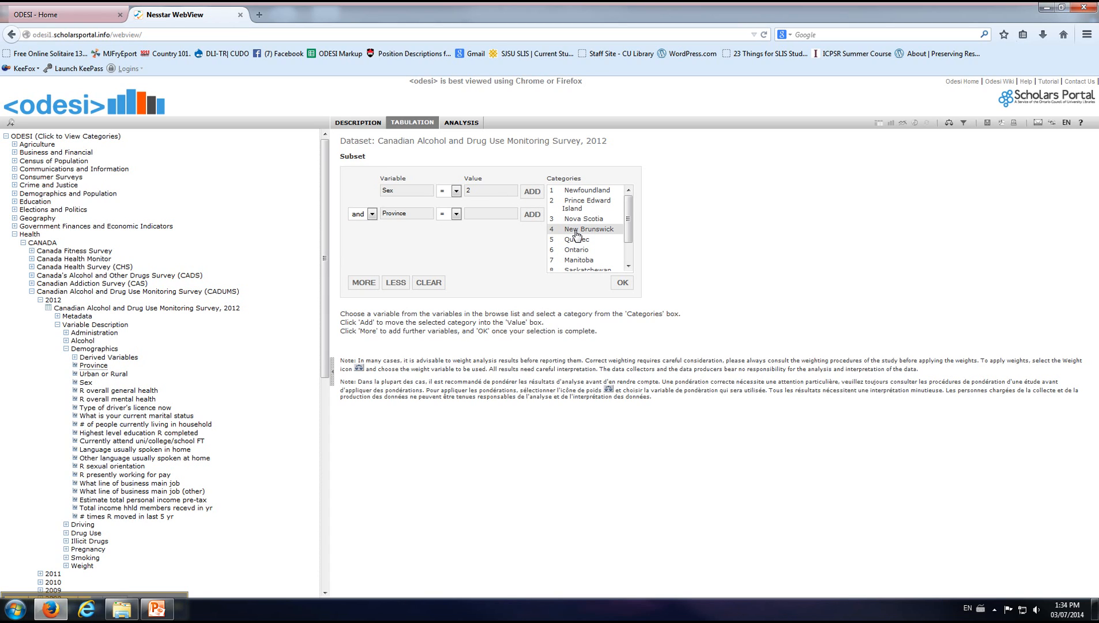
pyautogui.click(538, 218)
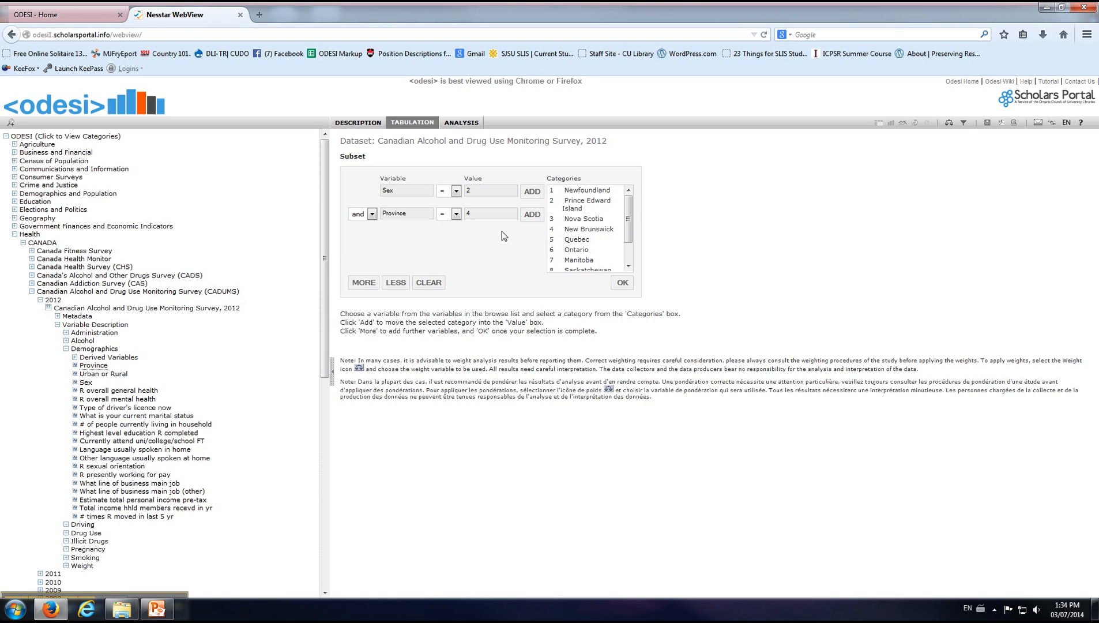
# Apply the two-condition case subset and open the dataset's download page
pyautogui.click(622, 283)
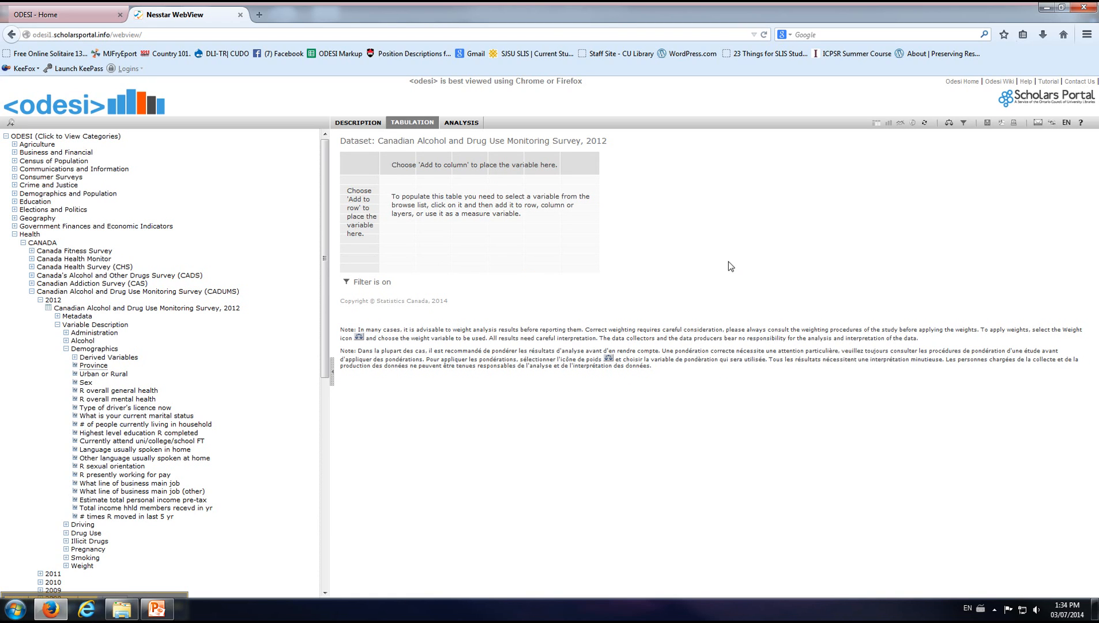
pyautogui.click(986, 124)
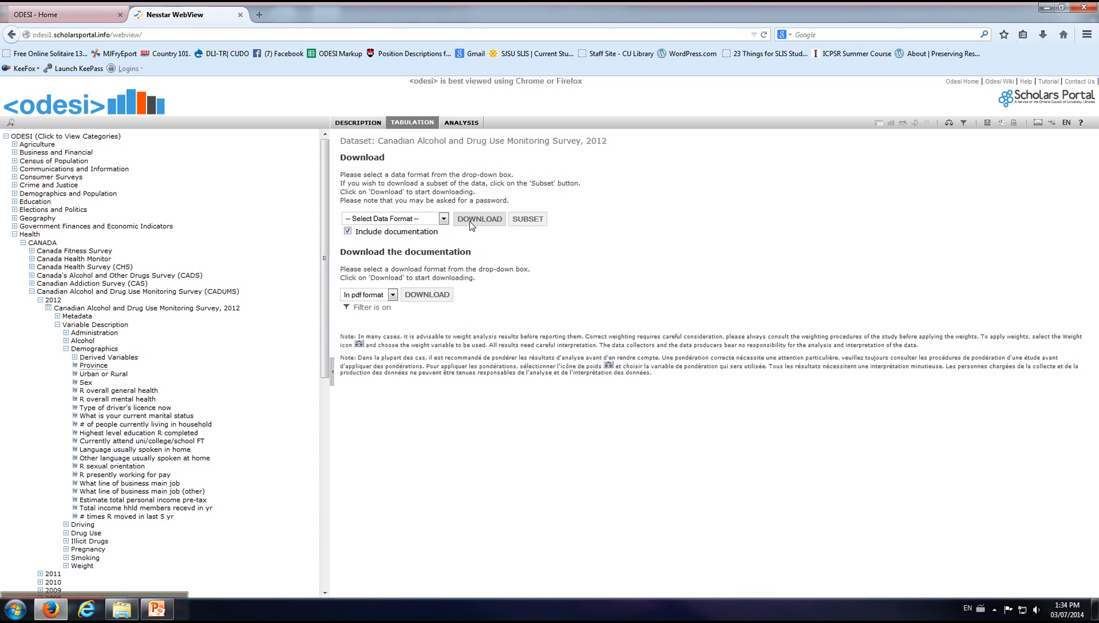
# Switch to PowerPoint and present the closing credits slide full screen
pyautogui.click(157, 608)
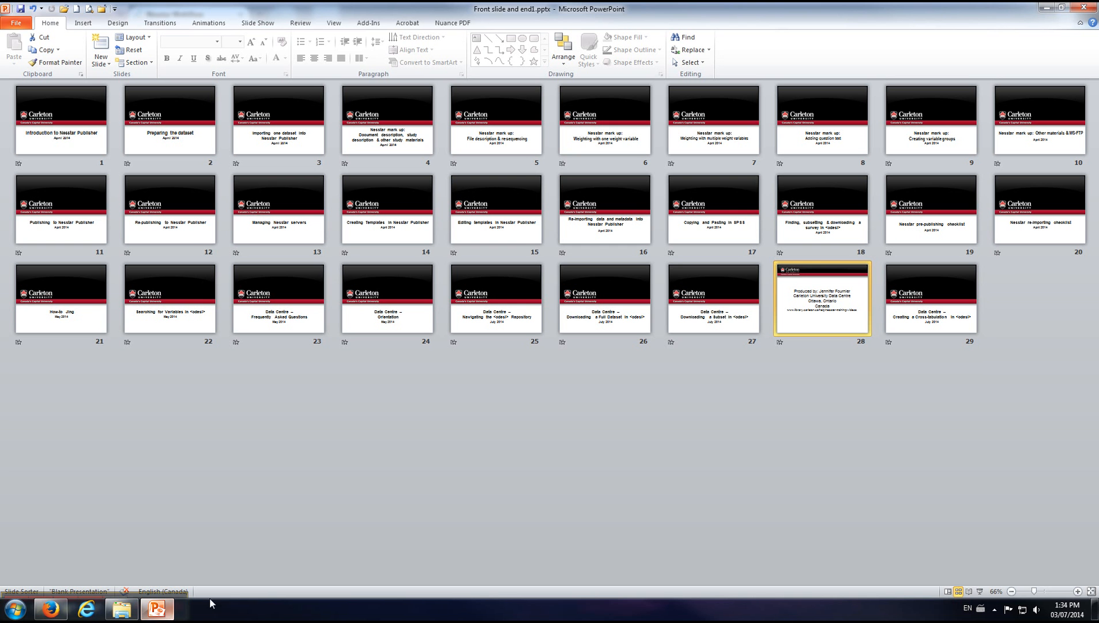
pyautogui.click(980, 591)
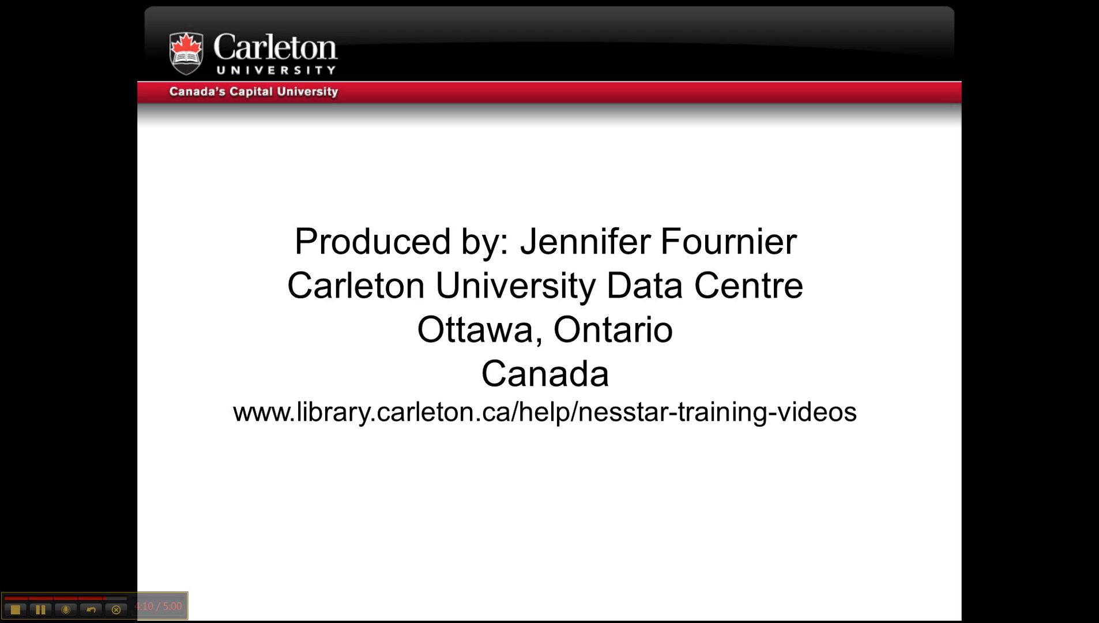